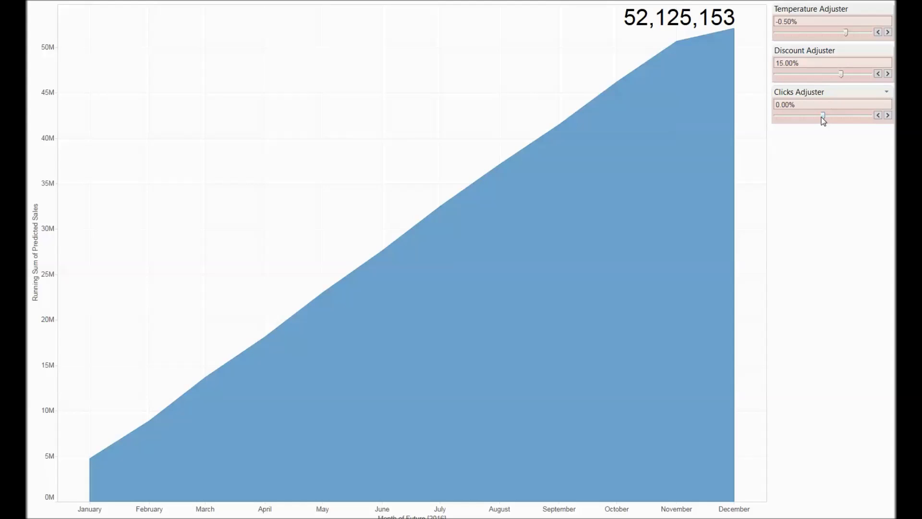
# - Raise the Clicks Adjuster to 10.00% (2016 total 52,479,514), then switch to the sunblock sales Excel workbook
pyautogui.moveTo(822, 116); pyautogui.dragTo(841, 116)
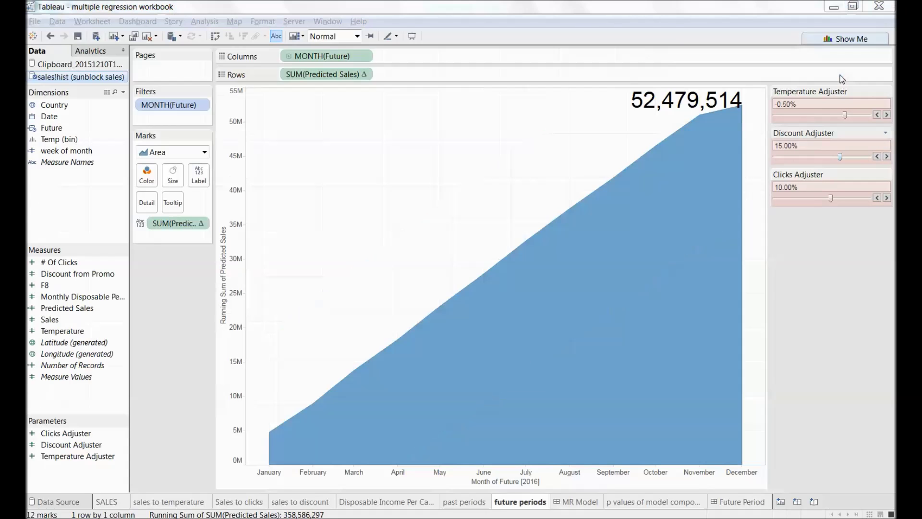
pyautogui.hotkey('alt', 'Tab')
pyautogui.hotkey('alt', 'Tab')
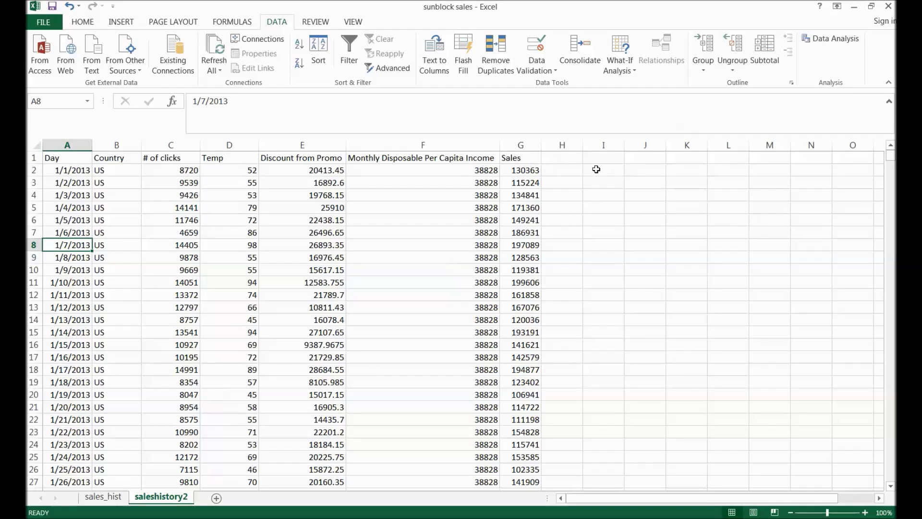
# - Run a regression with Y range $G$1:$G$1074, X range $C$1:$F$1074, Labels, and output at $I$2
pyautogui.click(829, 41)
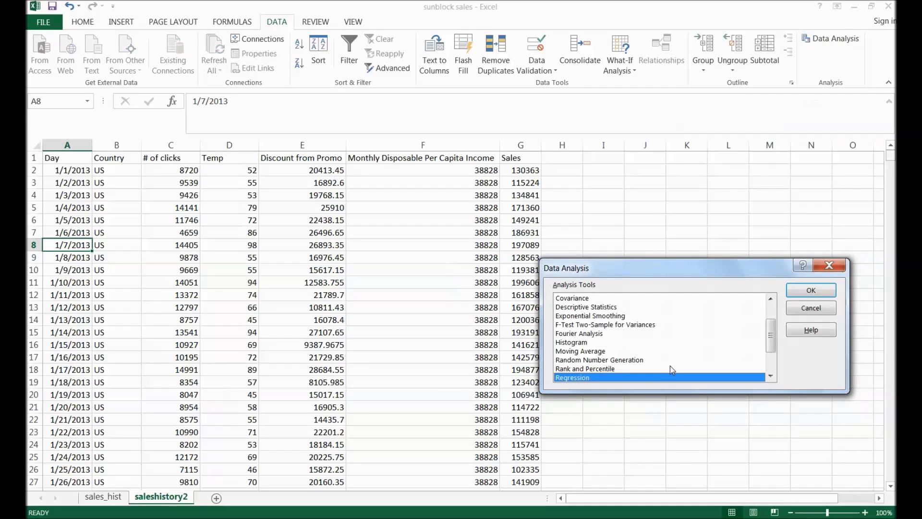
pyautogui.click(810, 290)
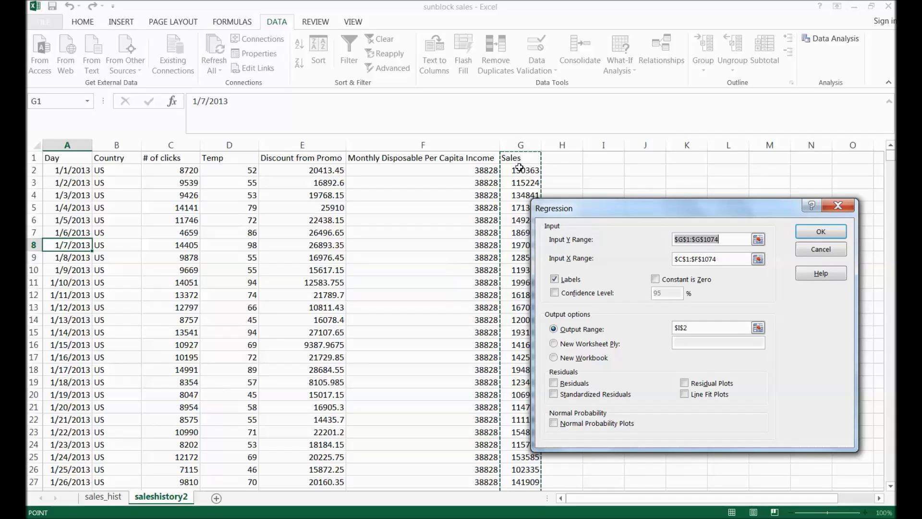
pyautogui.click(722, 258)
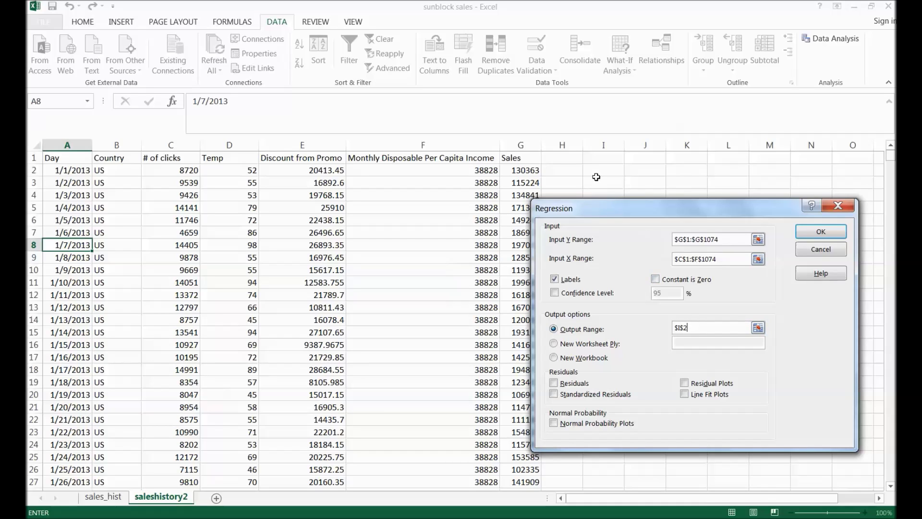
pyautogui.click(804, 239)
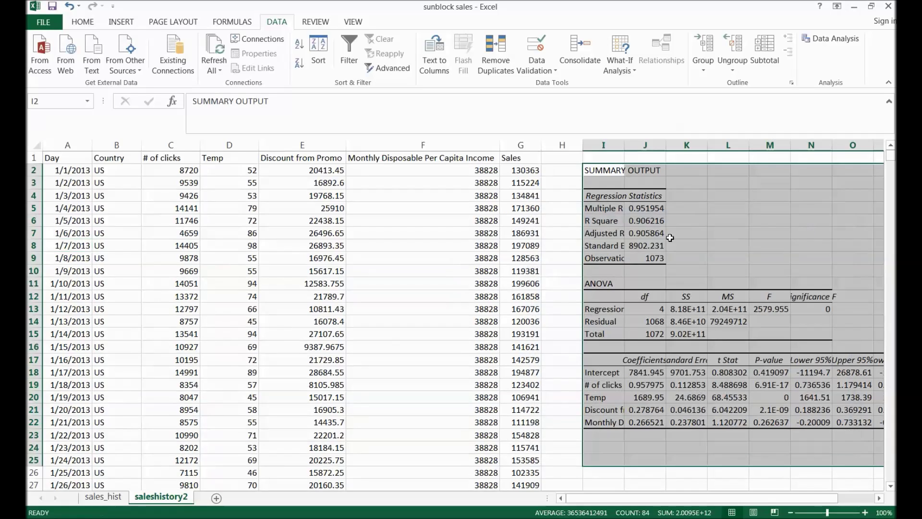
# - Widen column I and check the Adjusted R Square value of 0.905864
pyautogui.click(672, 245)
pyautogui.moveTo(624, 145); pyautogui.dragTo(669, 144)
pyautogui.click(637, 231)
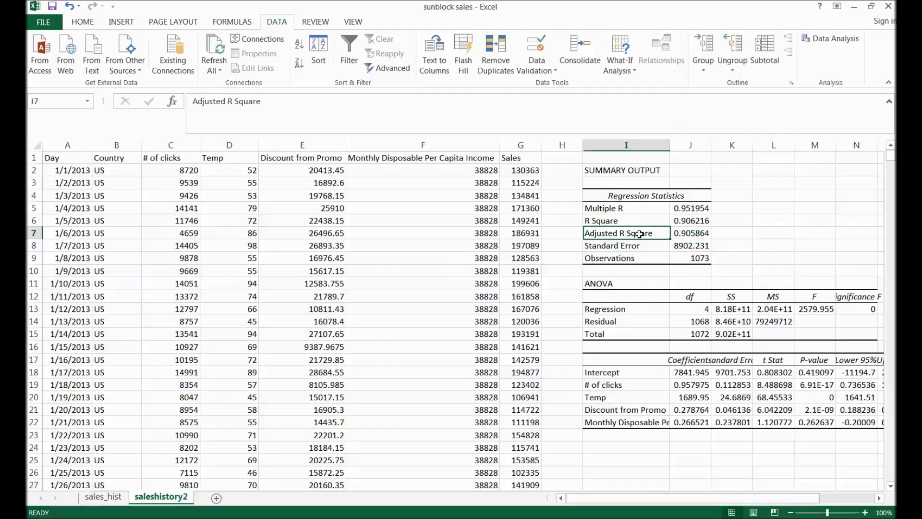
pyautogui.click(685, 233)
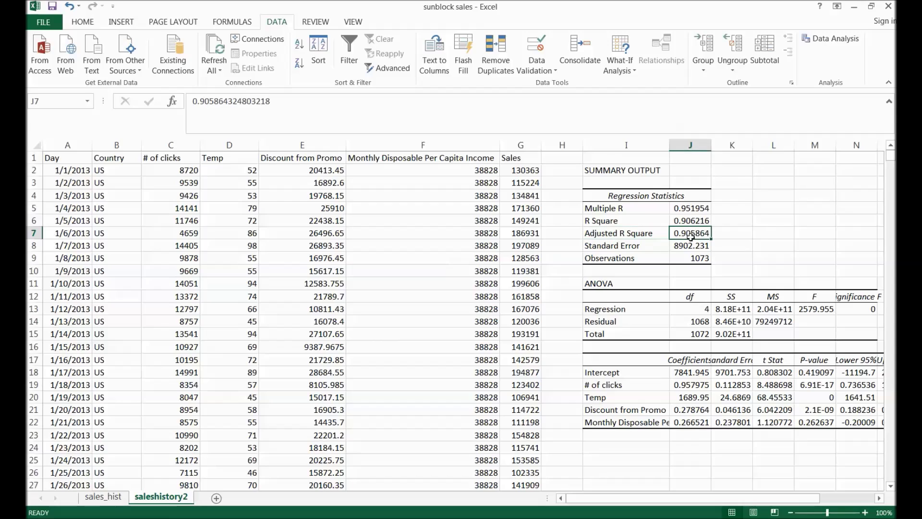
# - Review the predictor P-values, the coefficient rows, and the Intercept row
pyautogui.moveTo(813, 373); pyautogui.dragTo(810, 421)
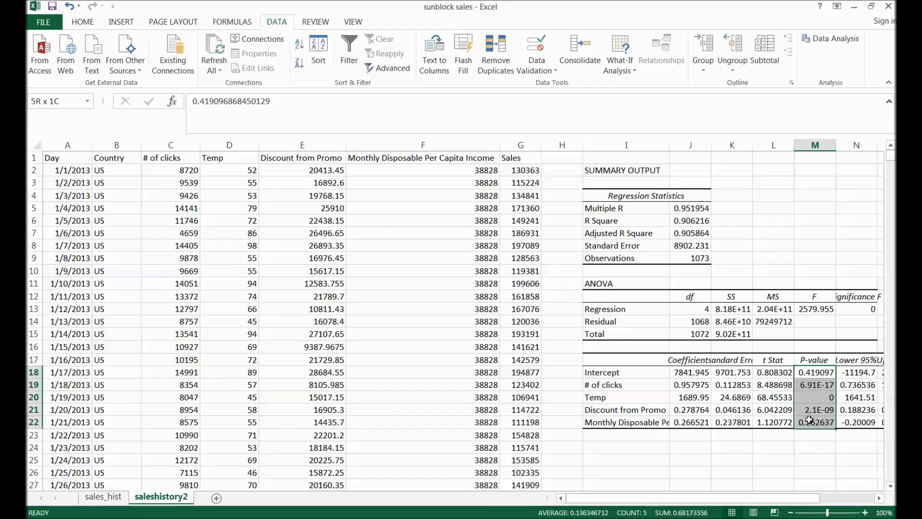
pyautogui.click(606, 416)
pyautogui.click(608, 409)
pyautogui.click(609, 397)
pyautogui.click(609, 386)
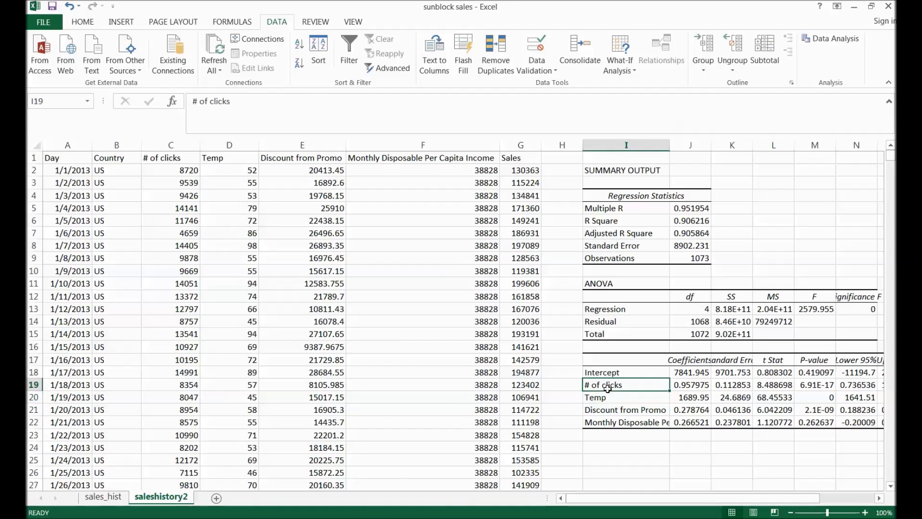
pyautogui.click(623, 423)
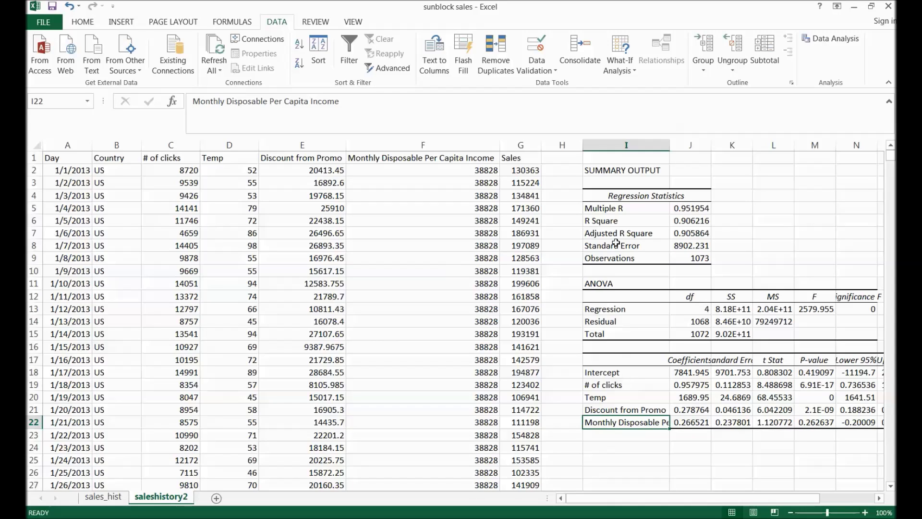
pyautogui.moveTo(619, 235); pyautogui.dragTo(693, 240)
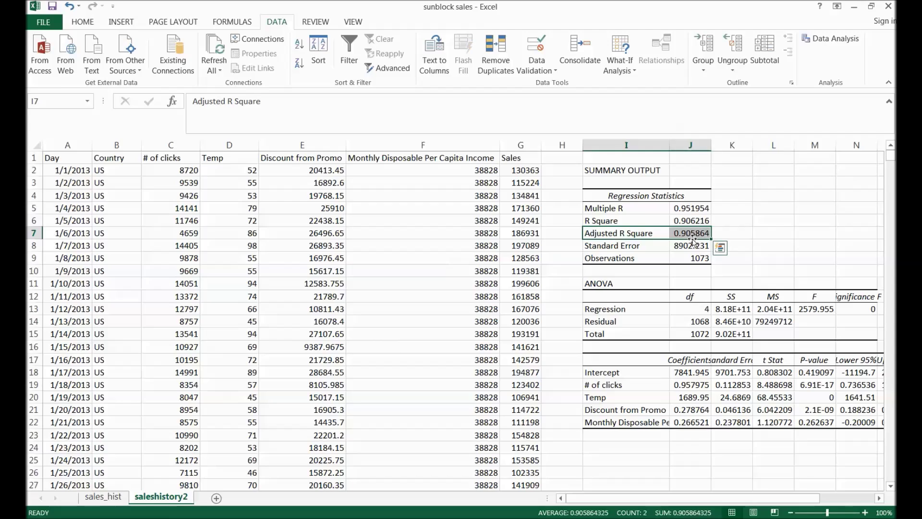
pyautogui.click(625, 378)
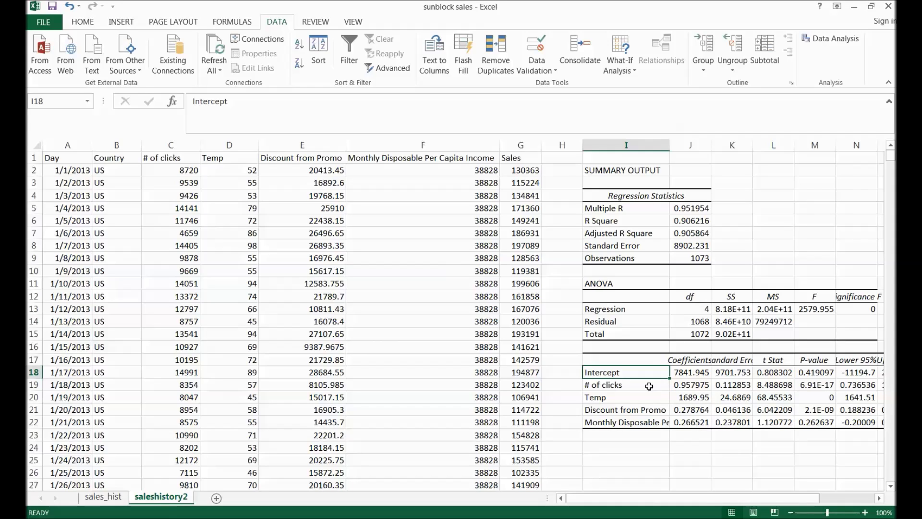
# - Note y=mx+b in cell I24 below the 7841.945 intercept coefficient
pyautogui.click(682, 373)
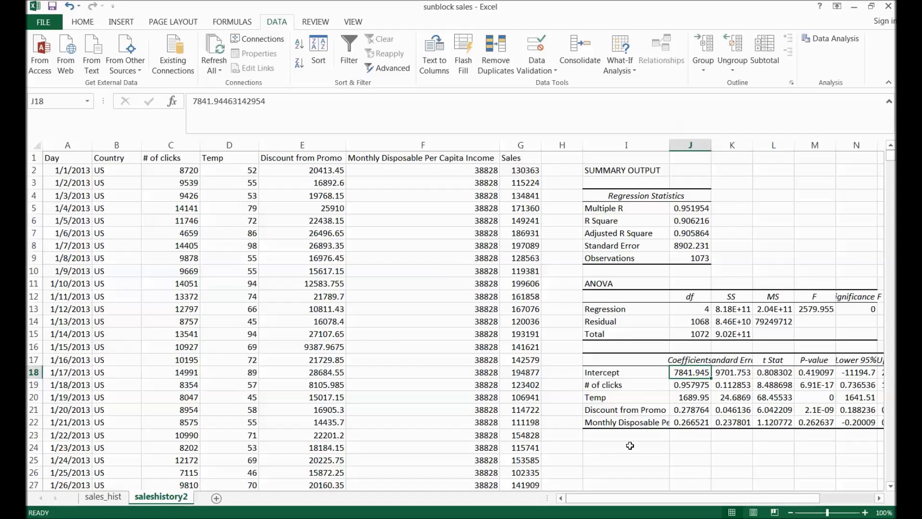
pyautogui.click(612, 454)
pyautogui.write('y=mx+b')
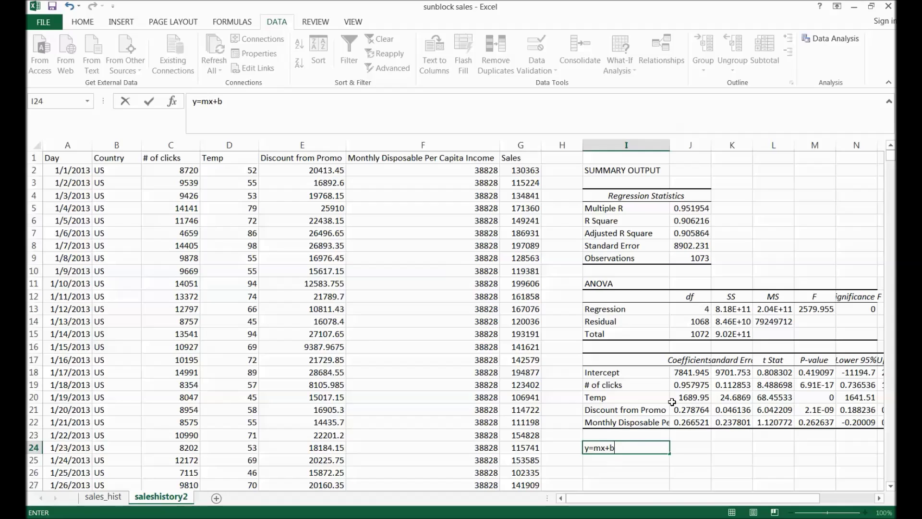
pyautogui.click(689, 387)
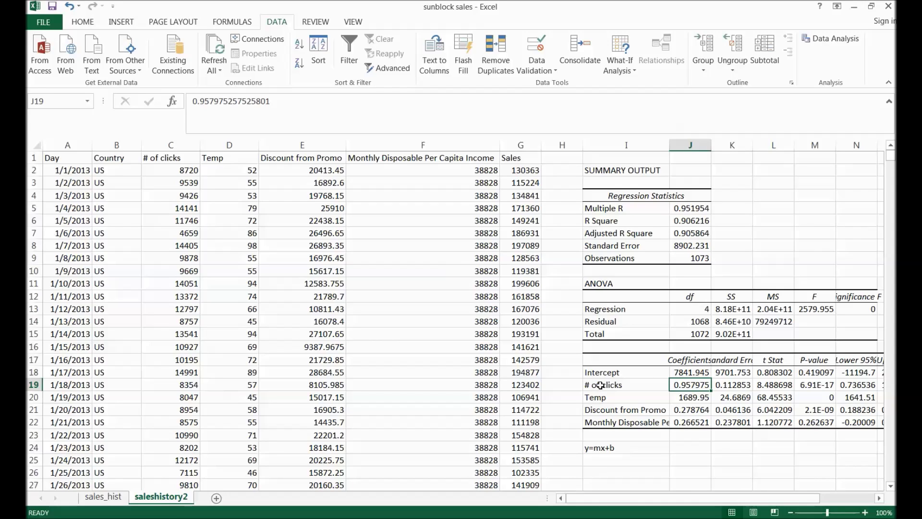
# - Check the Temp coefficient 1689.95, then return to Tableau's past periods sheet
pyautogui.click(684, 400)
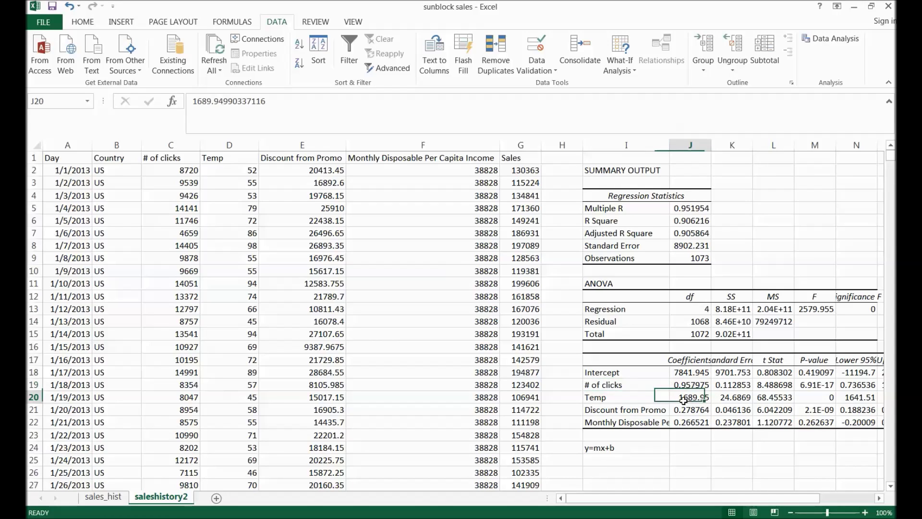
pyautogui.click(595, 397)
pyautogui.hotkey('alt', 'Tab')
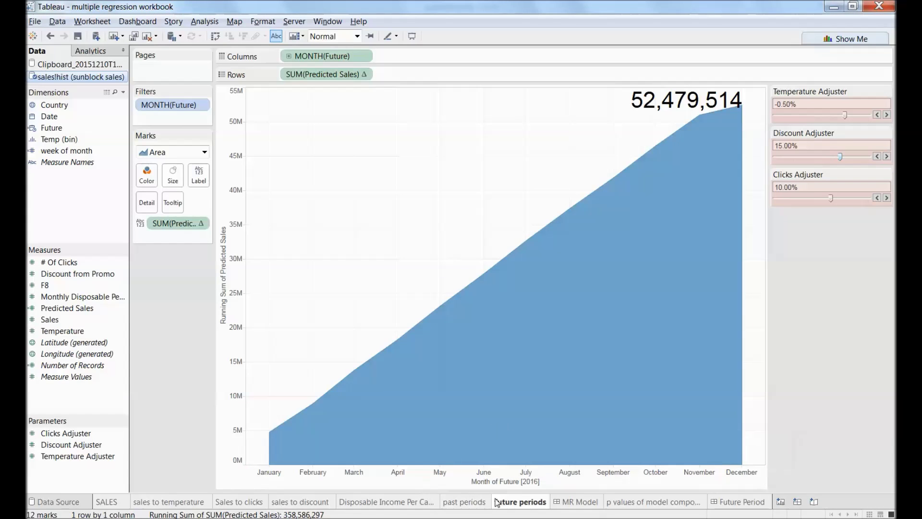
pyautogui.click(478, 502)
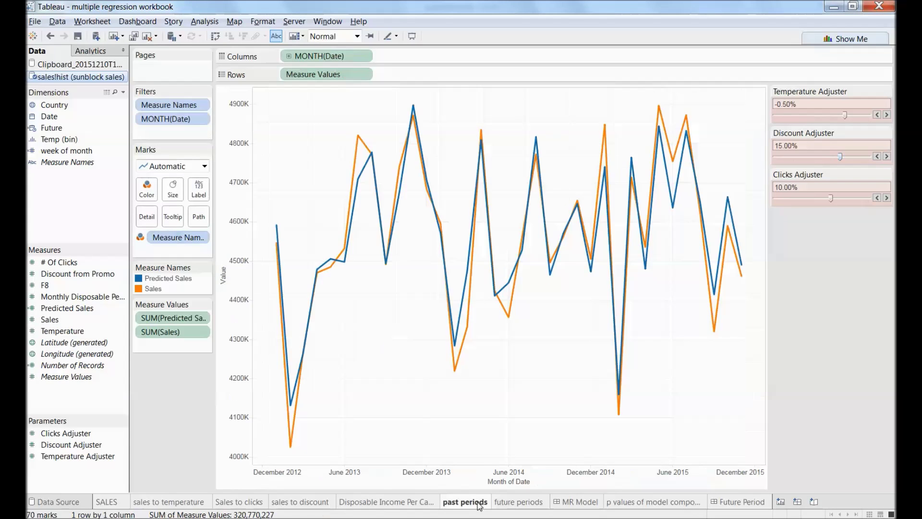
# - Open the Predicted Sales calculation and compare its intercept and clicks coefficient with Excel's output
pyautogui.rightClick(83, 312)
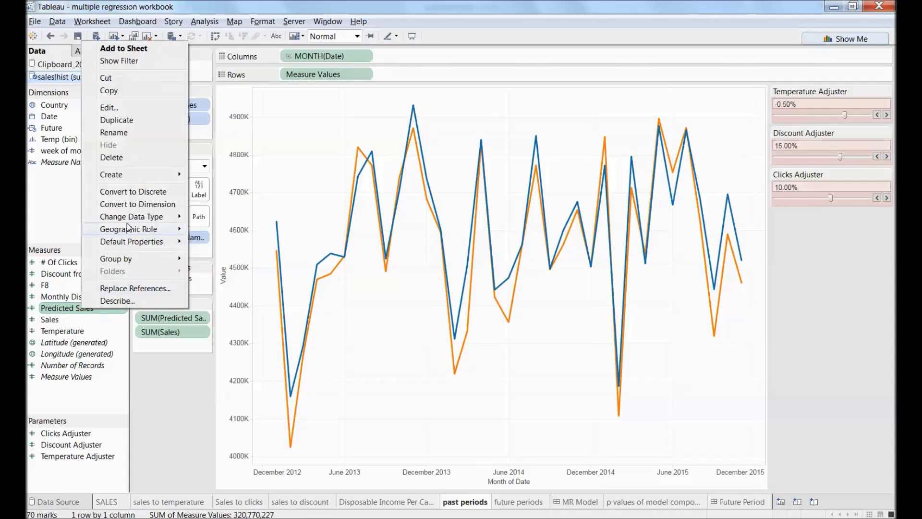
pyautogui.click(136, 107)
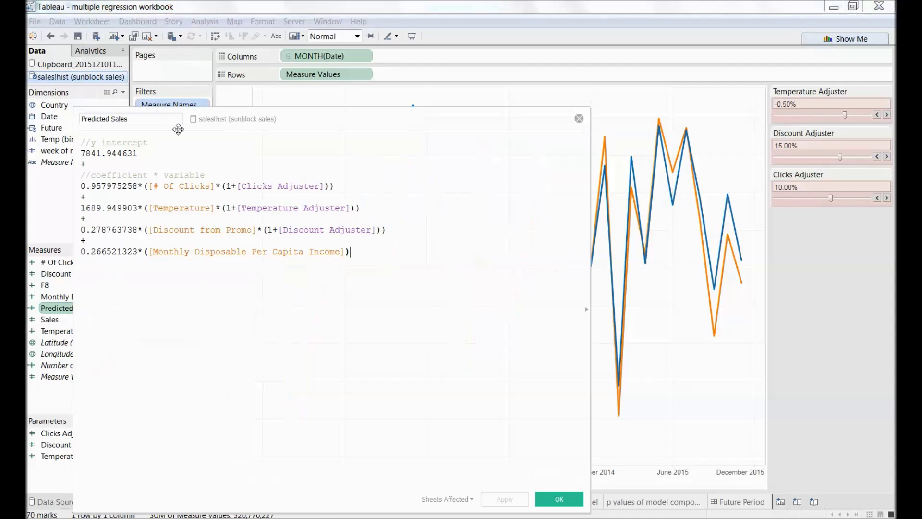
pyautogui.moveTo(305, 114); pyautogui.dragTo(404, 108)
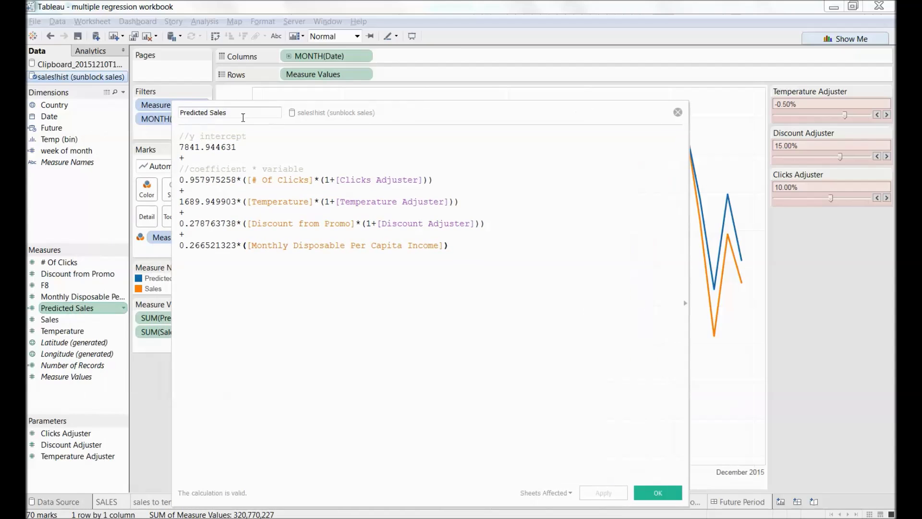
pyautogui.moveTo(235, 147); pyautogui.dragTo(189, 147)
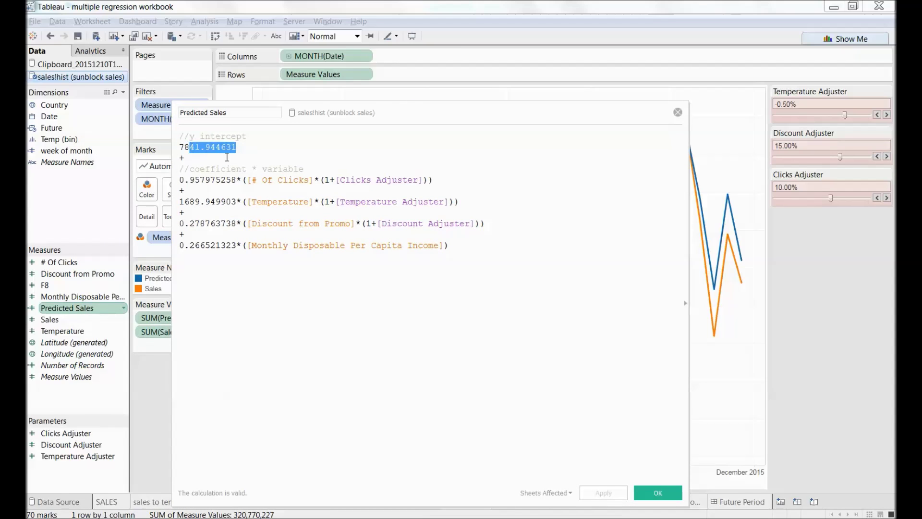
pyautogui.hotkey('alt', 'Tab')
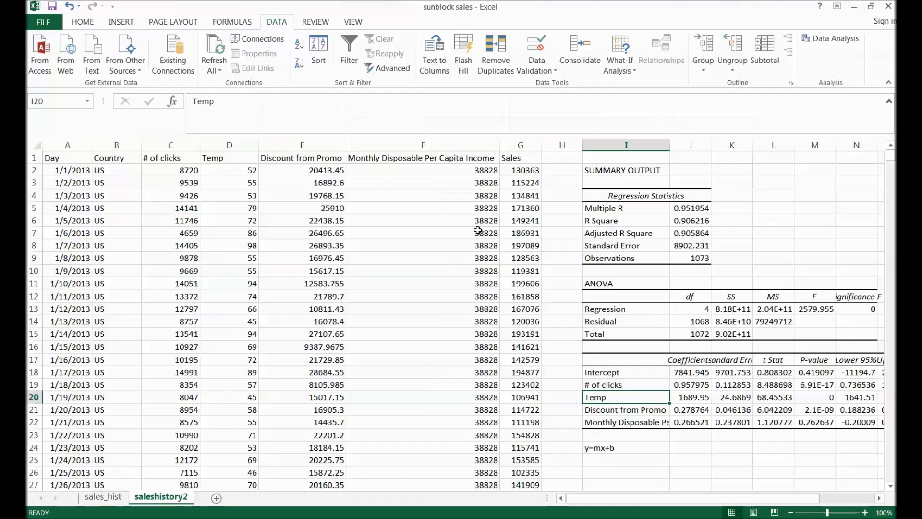
pyautogui.click(692, 372)
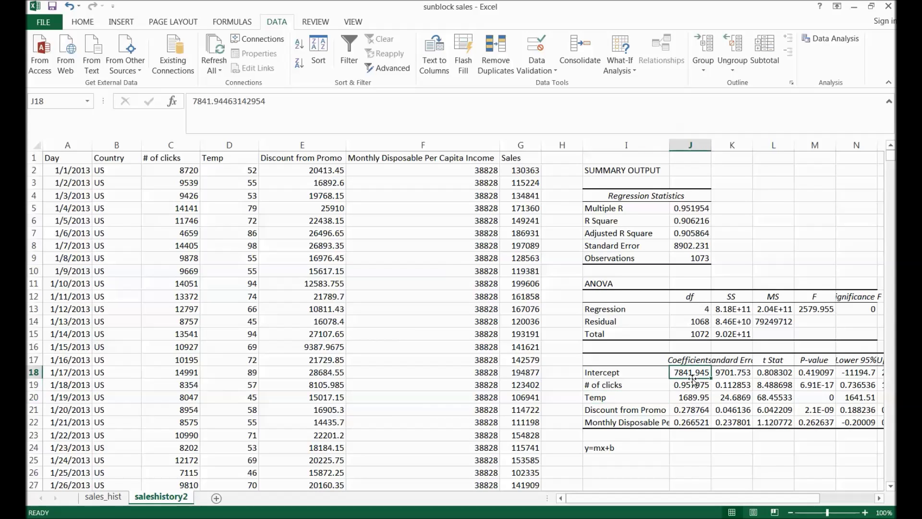
pyautogui.click(692, 385)
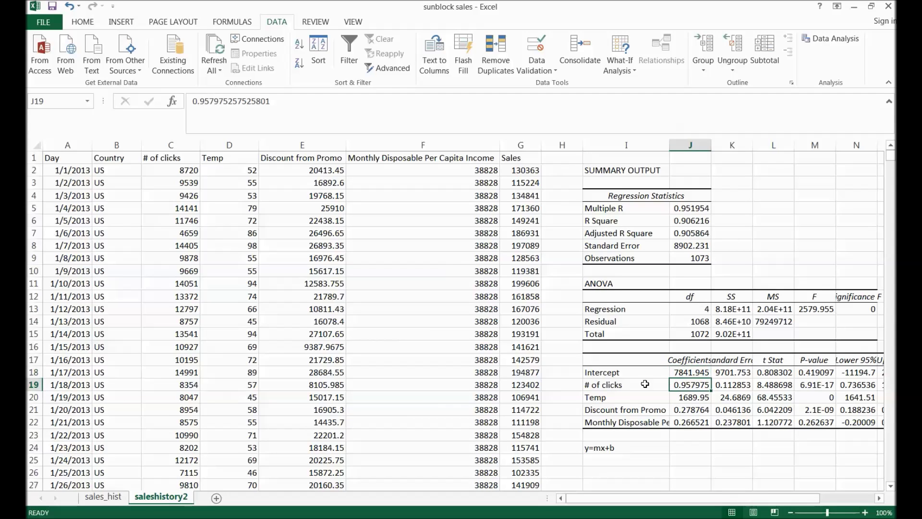
pyautogui.hotkey('alt', 'Tab')
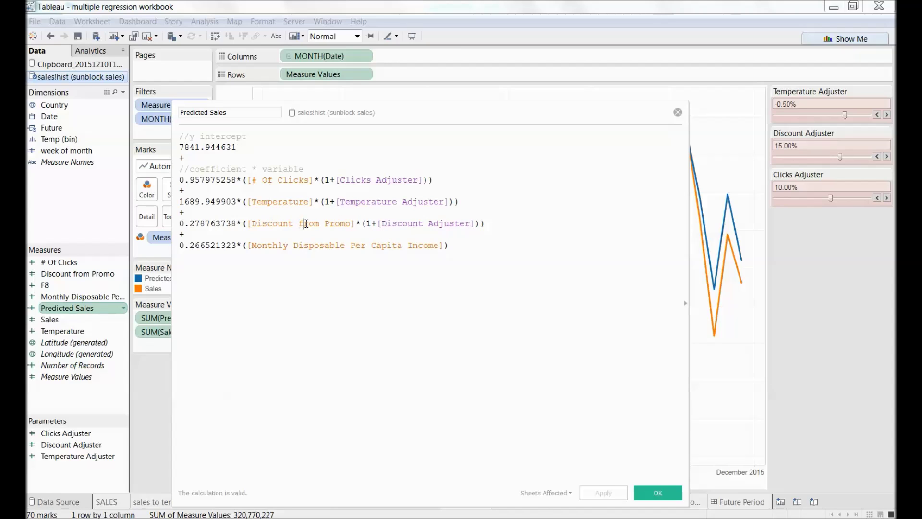
# - Review the Clicks Adjuster multiplier term in the formula and close the calculation
pyautogui.moveTo(306, 224); pyautogui.dragTo(321, 224)
pyautogui.moveTo(320, 180); pyautogui.dragTo(447, 179)
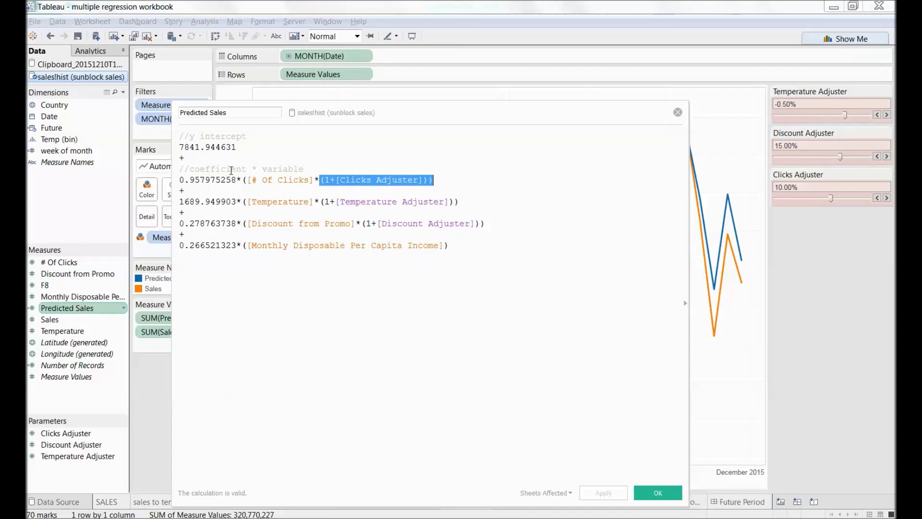
pyautogui.click(220, 180)
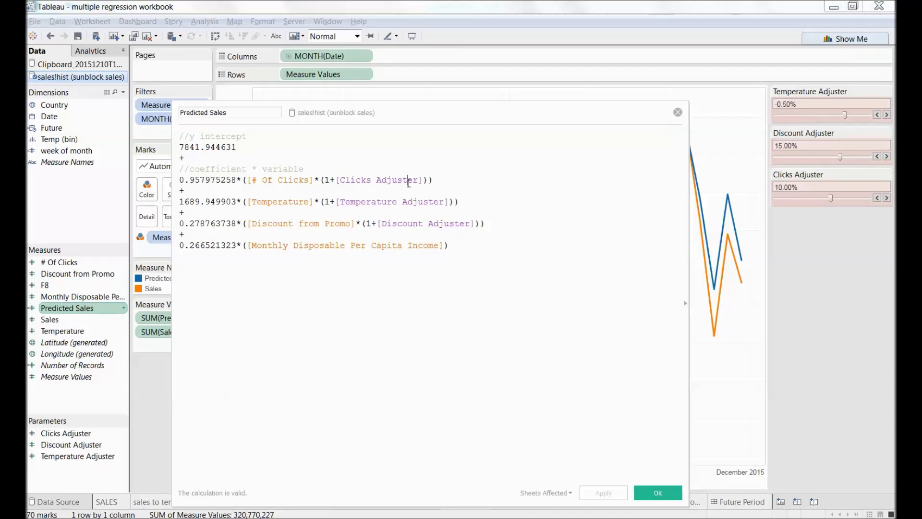
pyautogui.moveTo(408, 180); pyautogui.dragTo(428, 178)
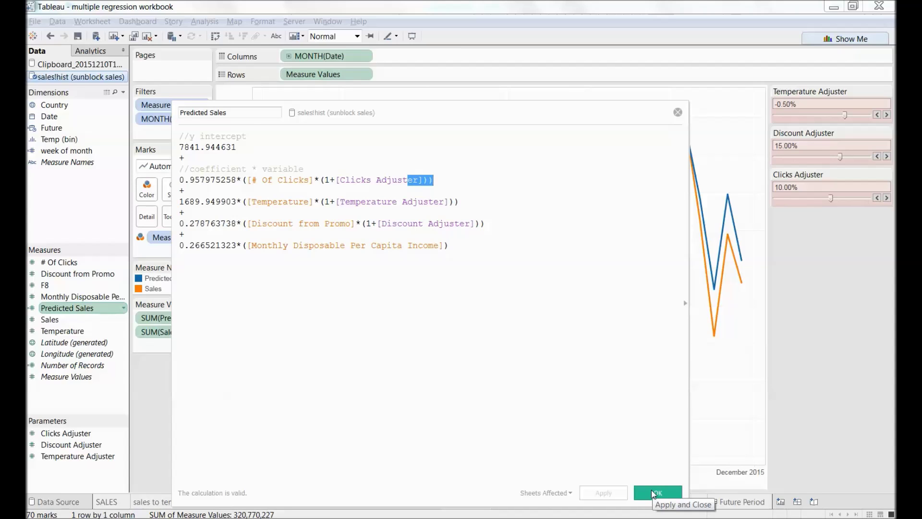
pyautogui.click(655, 493)
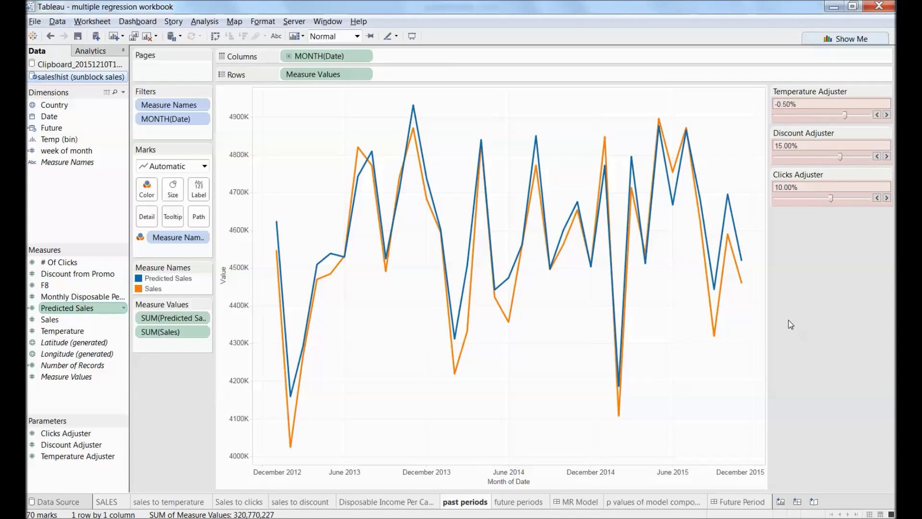
# - Set the Clicks, Discount and Temperature adjusters to 0.00%, giving a 2016 total of 52,083,300
pyautogui.moveTo(736, 281)
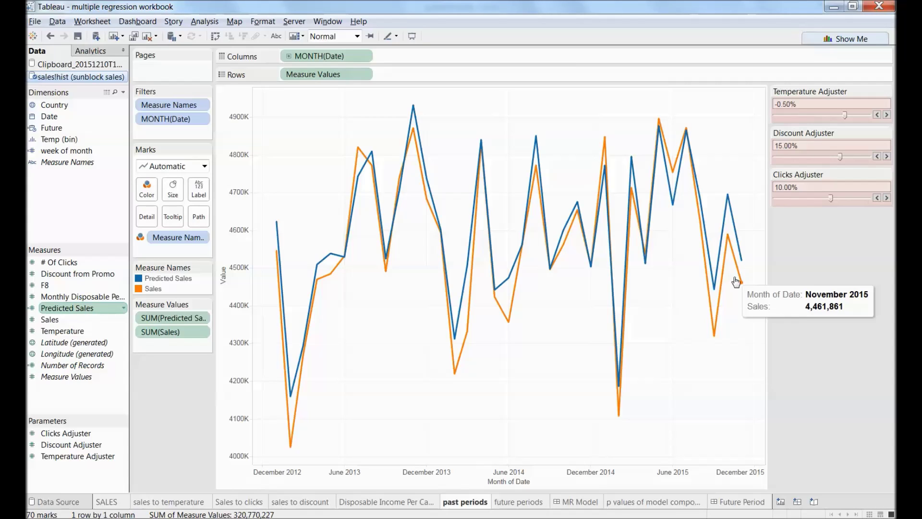
pyautogui.moveTo(717, 318)
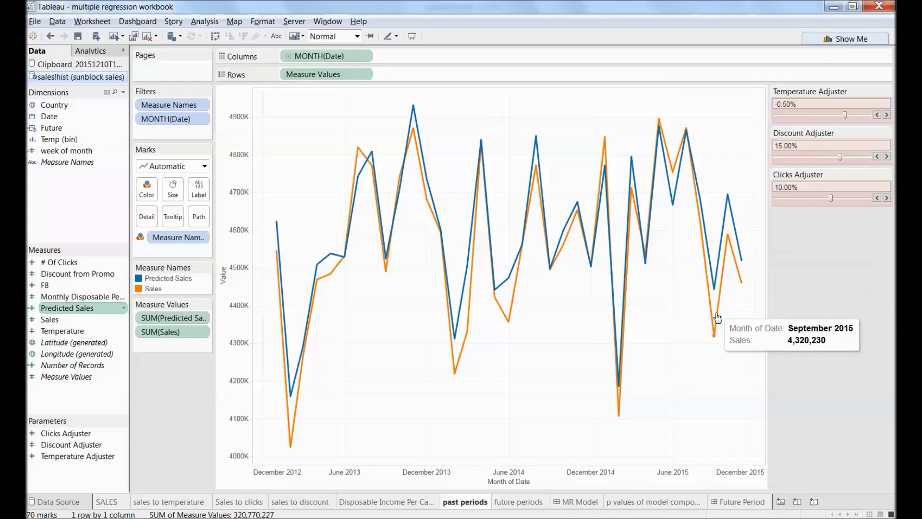
pyautogui.moveTo(693, 166)
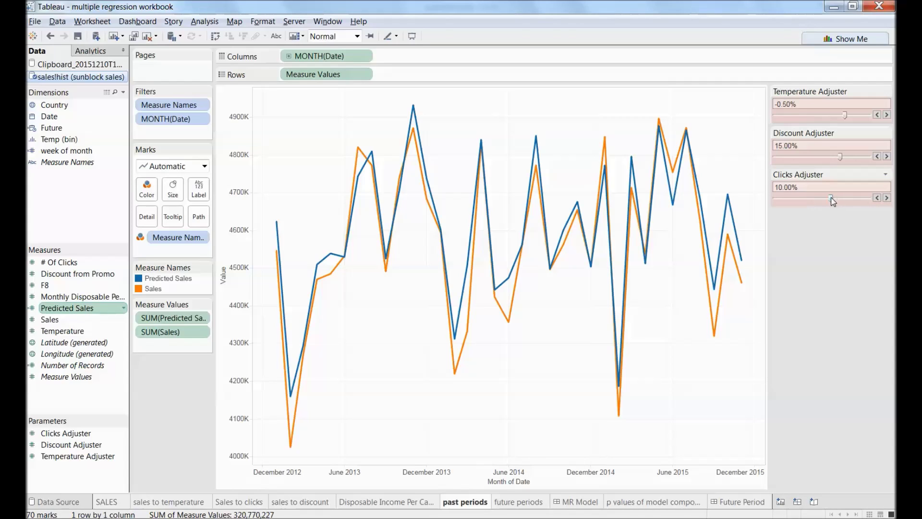
pyautogui.moveTo(831, 197); pyautogui.dragTo(821, 197)
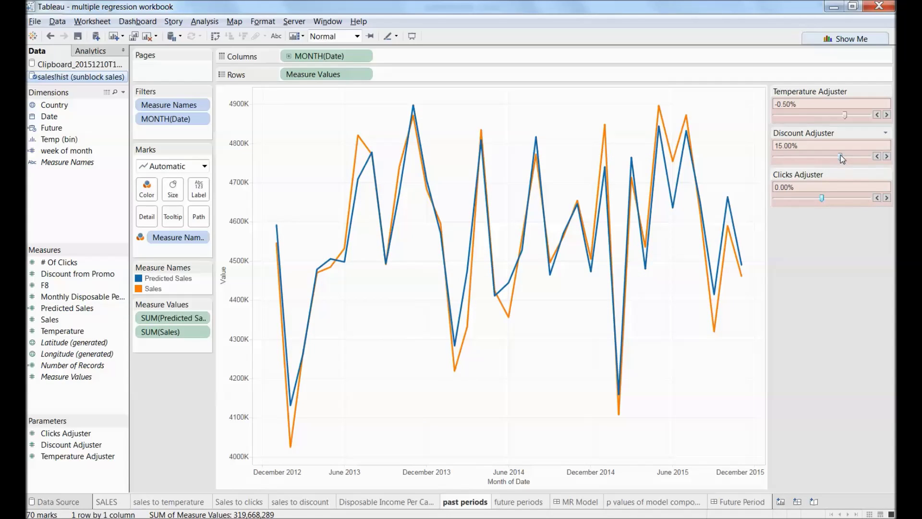
pyautogui.moveTo(840, 156); pyautogui.dragTo(823, 155)
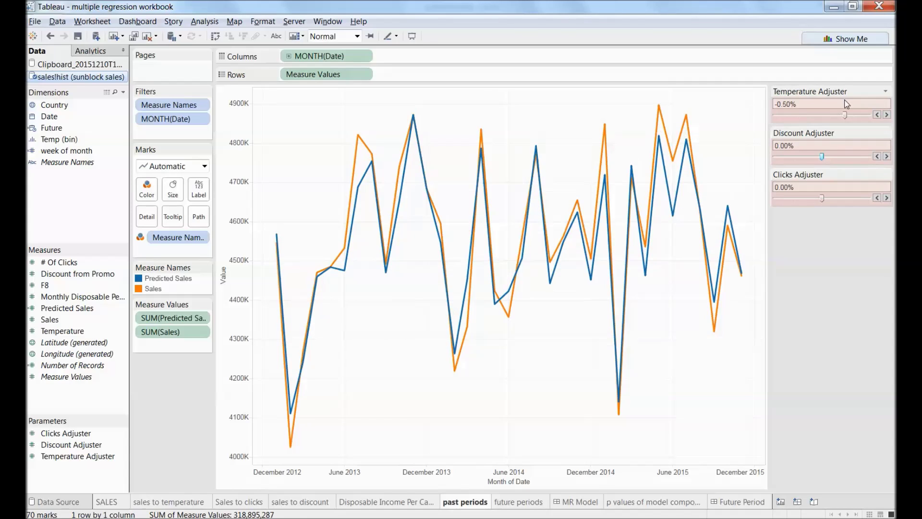
pyautogui.moveTo(845, 115); pyautogui.dragTo(852, 116)
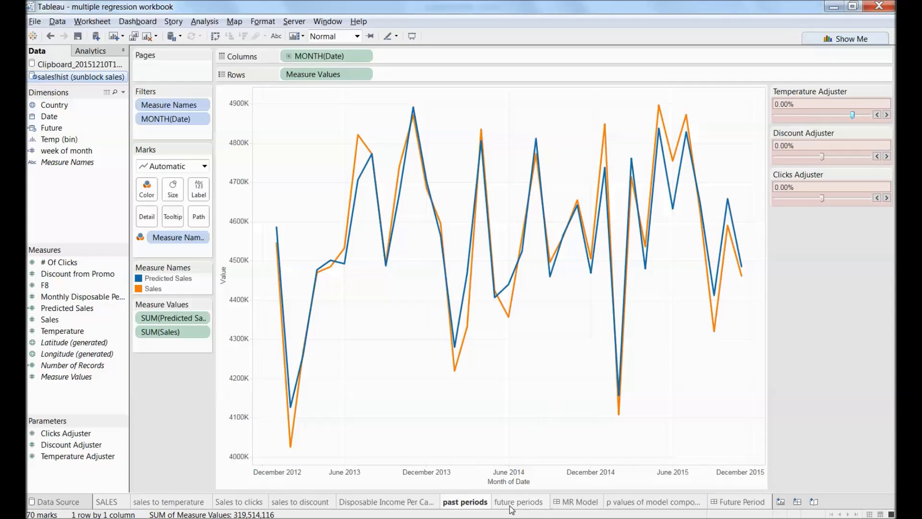
pyautogui.moveTo(512, 508)
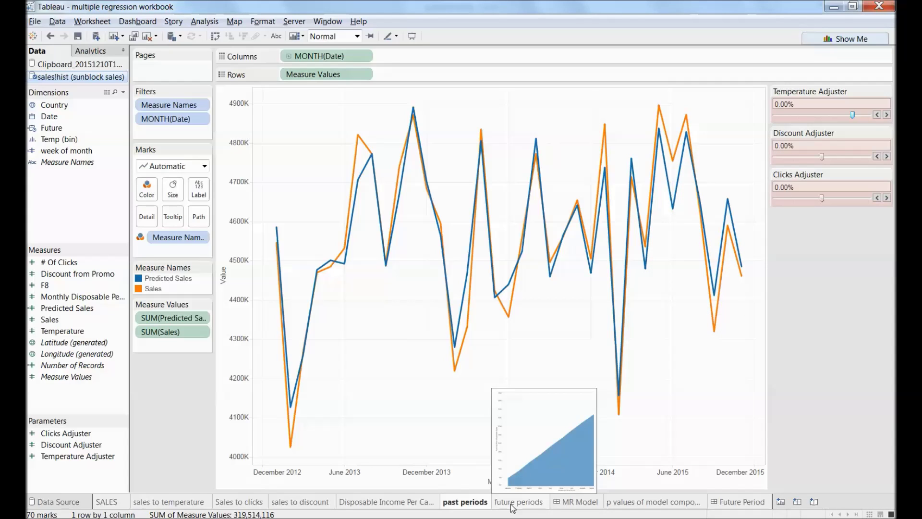
pyautogui.click(513, 502)
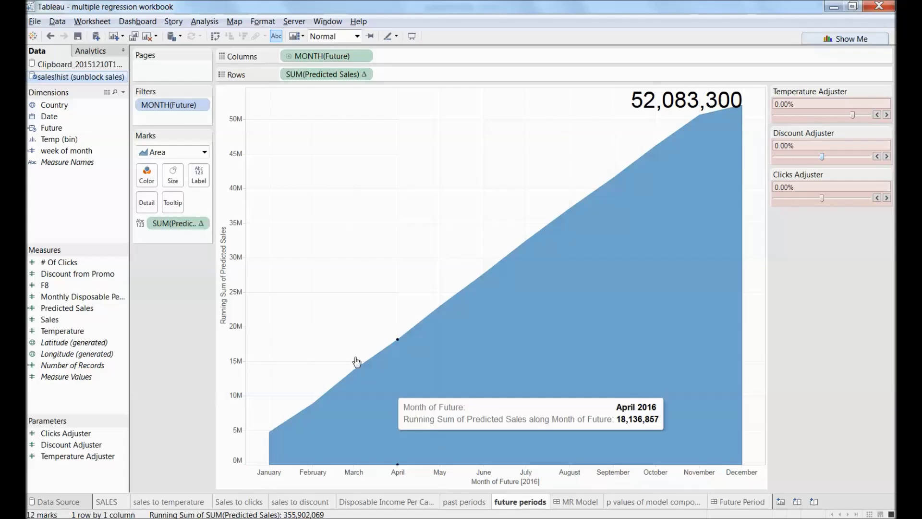
# - Check the Future field's DATEADD('year',1,[Date]) formula unchanged, then show the forecast chart full-window
pyautogui.rightClick(77, 129)
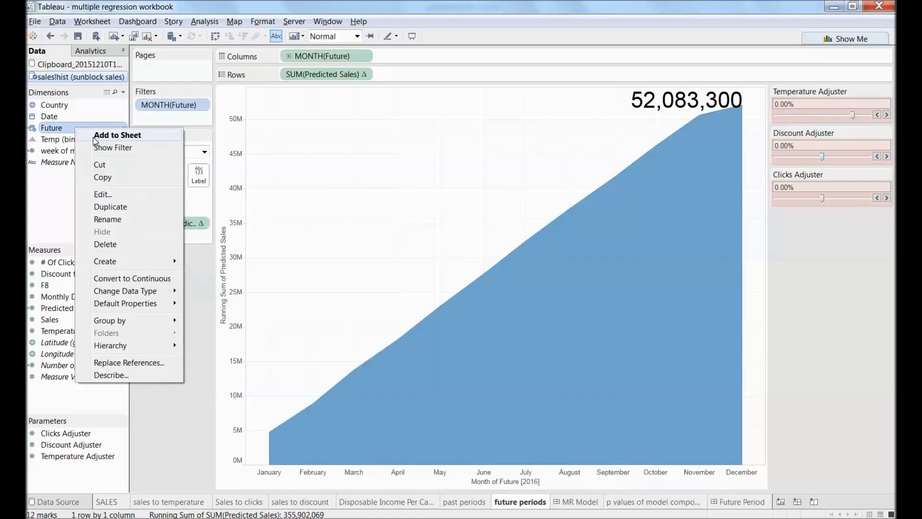
pyautogui.click(103, 194)
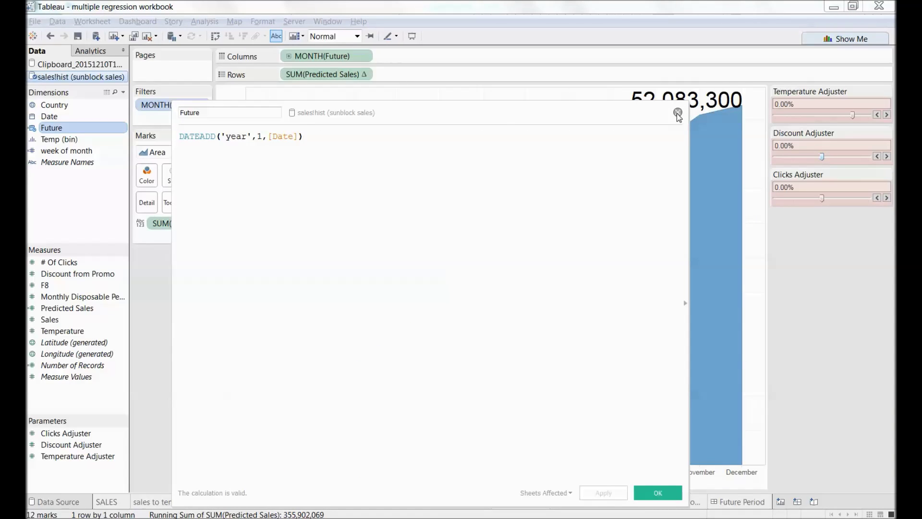
pyautogui.click(678, 113)
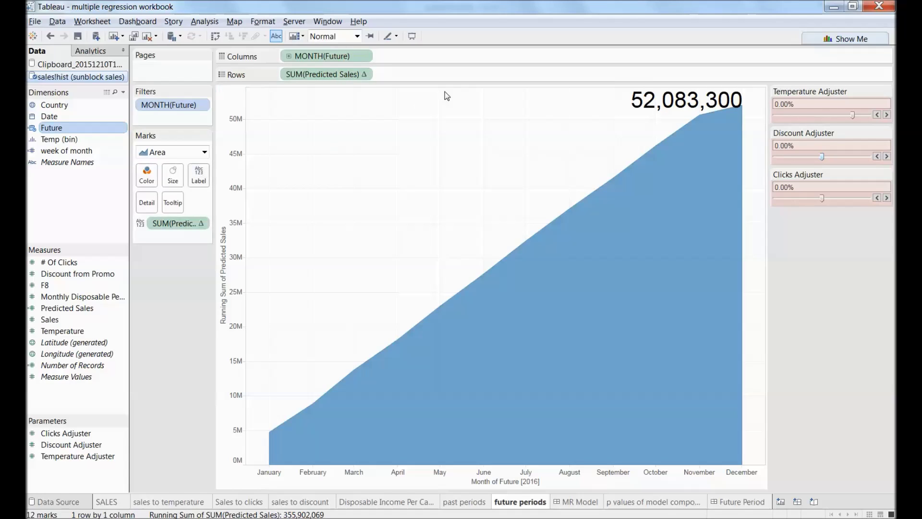
pyautogui.click(412, 36)
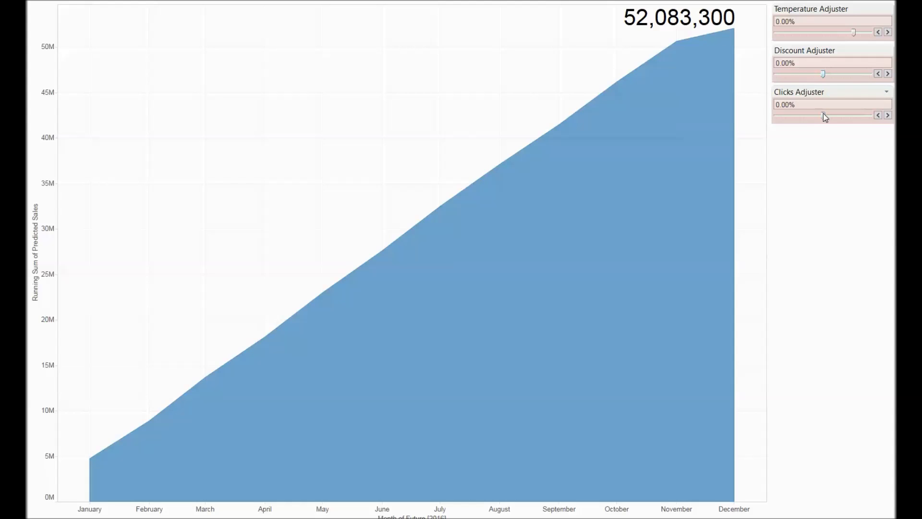
# - Raise the Clicks Adjuster to 10.00% and the Discount Adjuster to 15.00%
pyautogui.moveTo(823, 114); pyautogui.dragTo(841, 114)
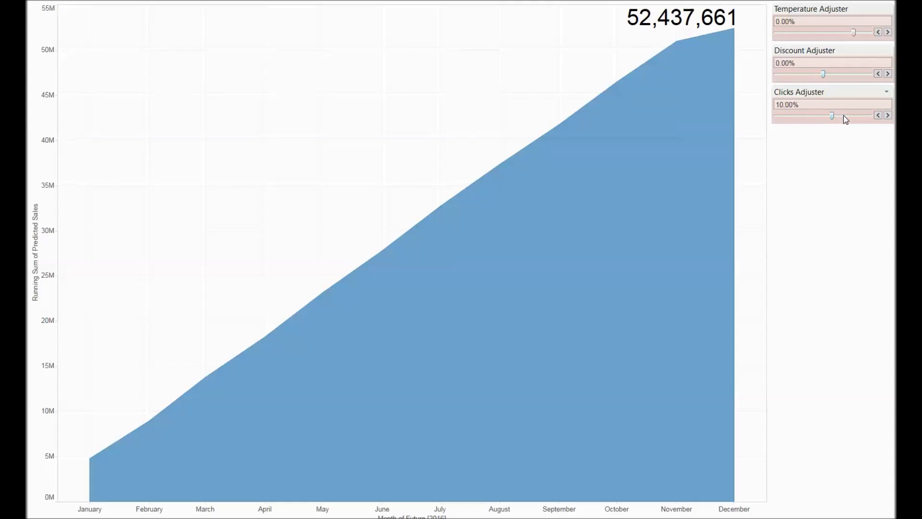
pyautogui.moveTo(823, 74); pyautogui.dragTo(841, 74)
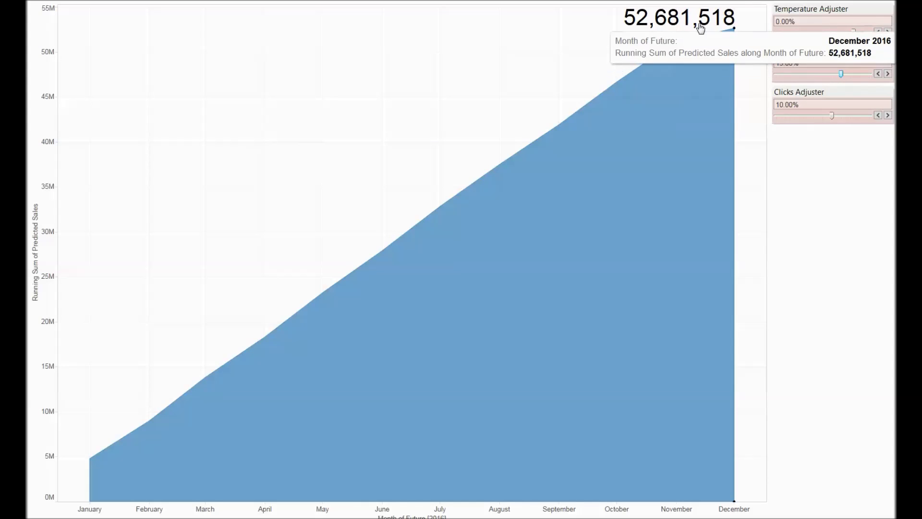